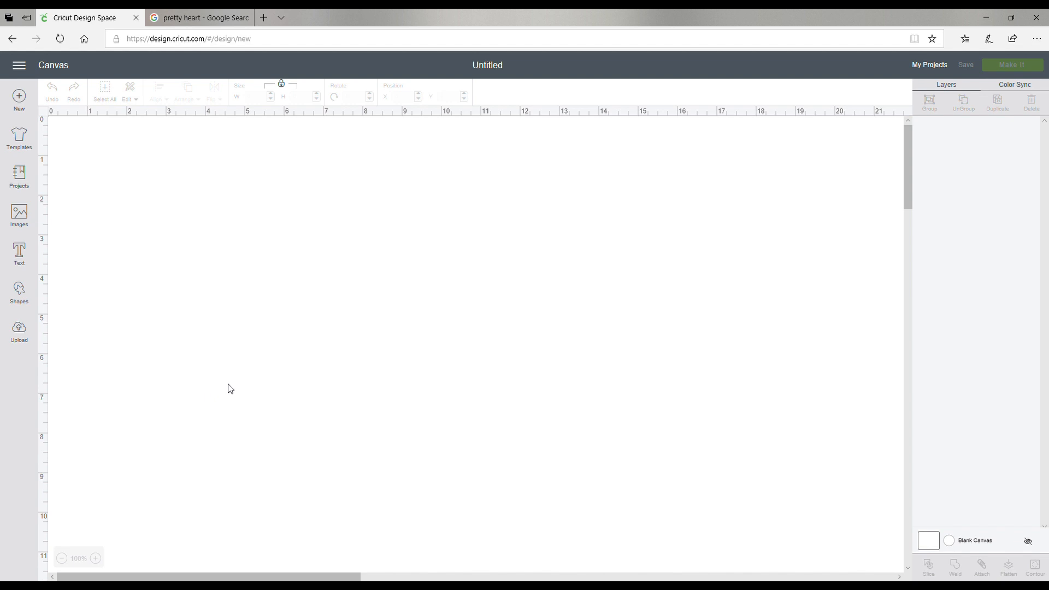
Step: View the blue heart in the Google image results, return to Cricut Design Space and load the heart picture as a new image upload
left_click(189, 21)
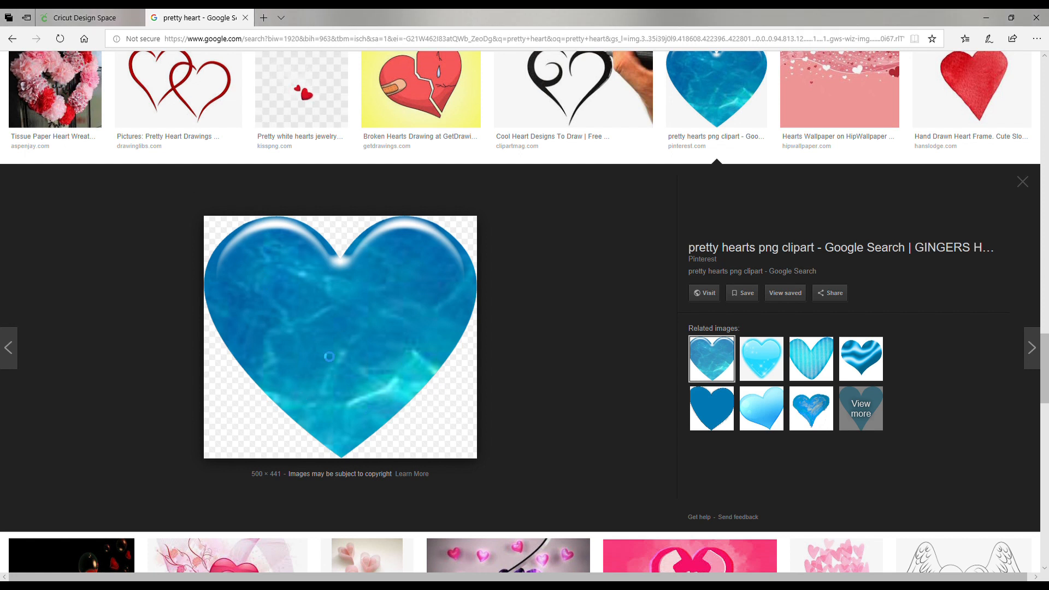
left_click(95, 18)
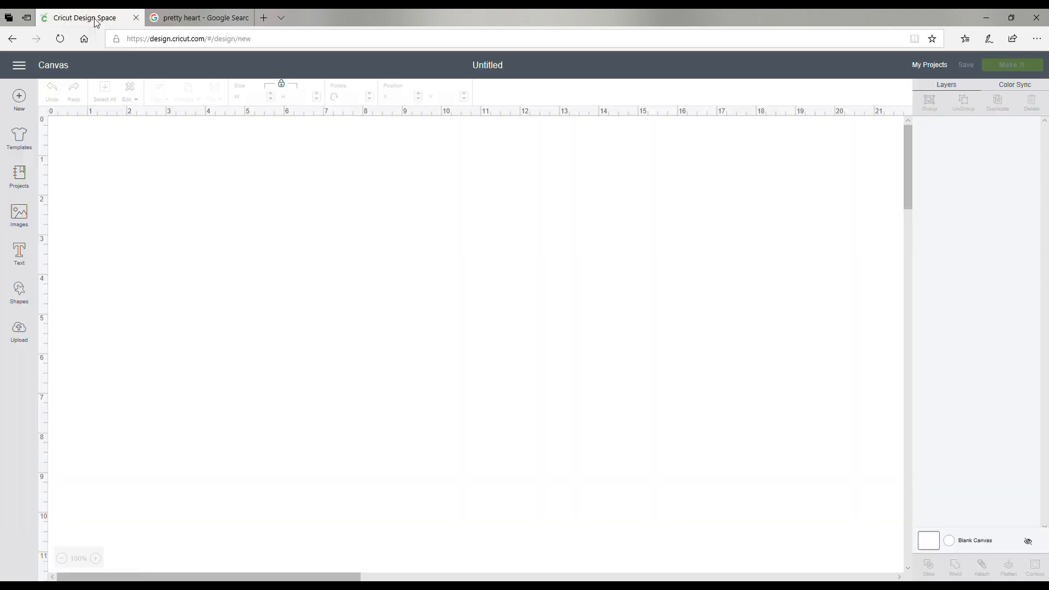
left_click(16, 334)
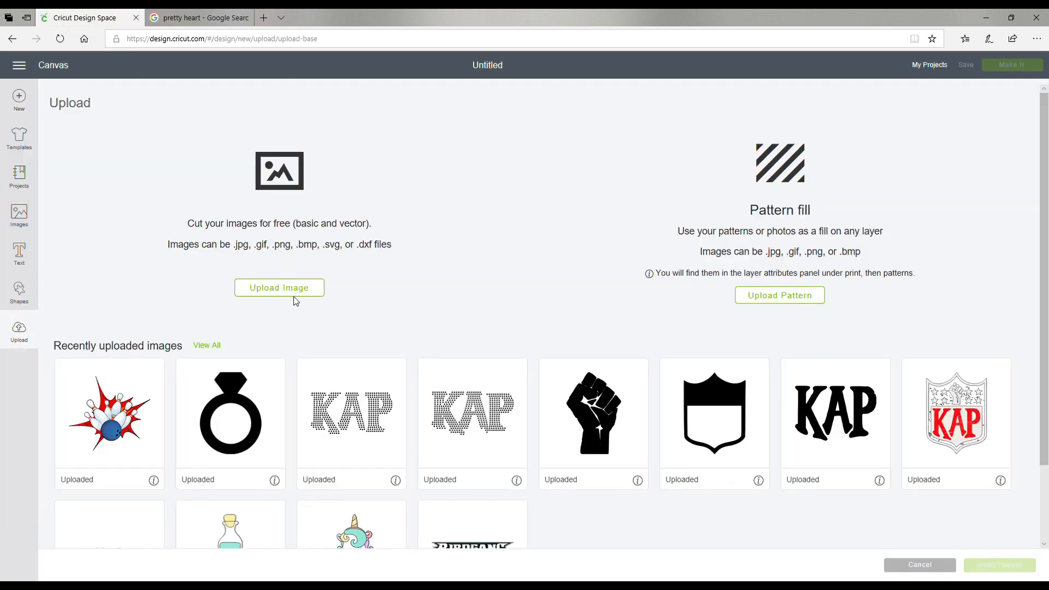
left_click(288, 287)
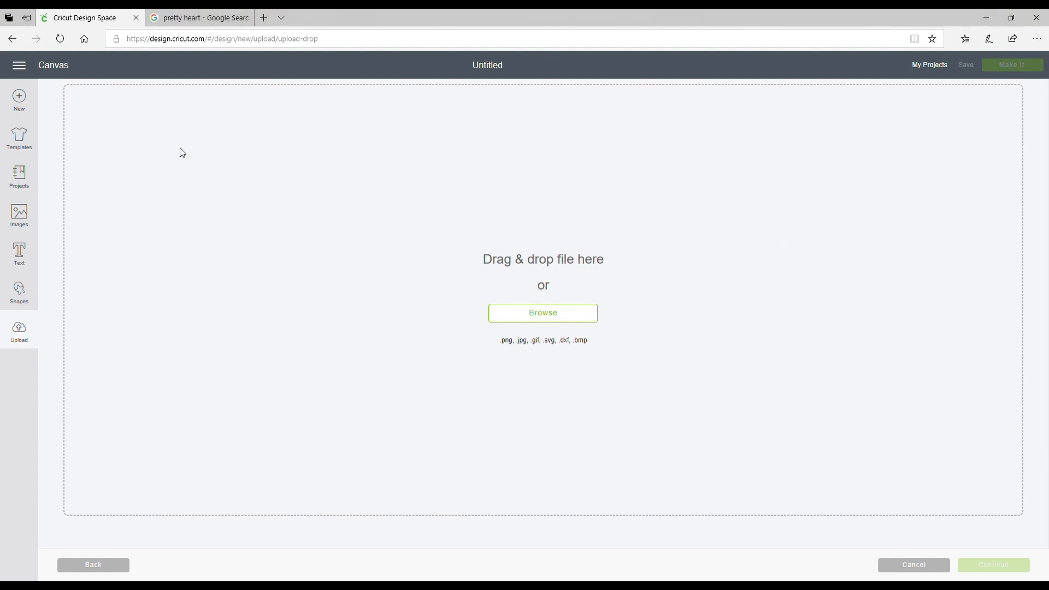
double_click(117, 96)
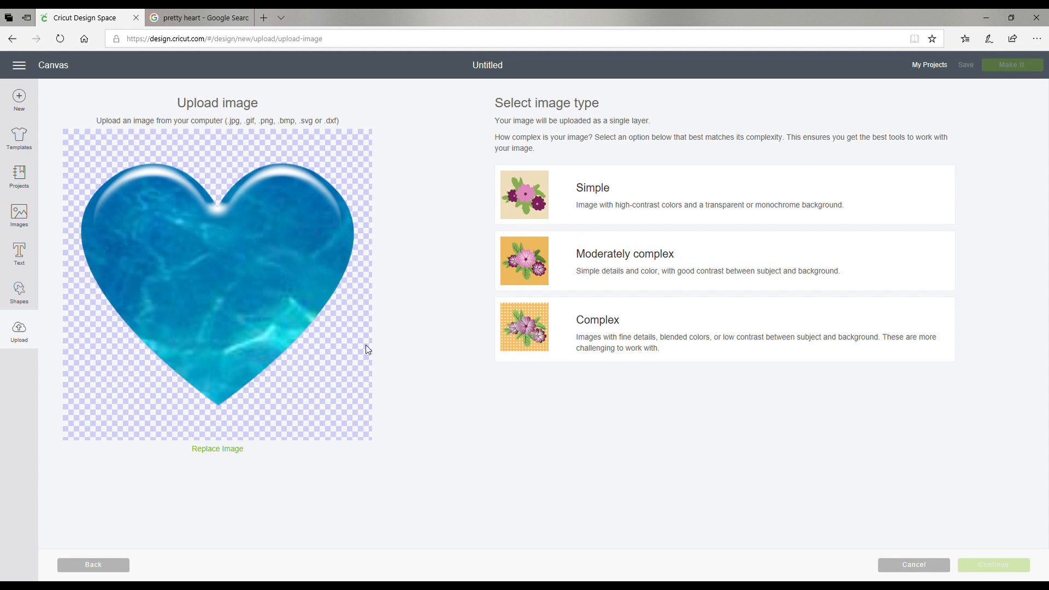
Step: Compare the Simple and Moderately complex image types, choose Complex for the heart and continue to the erase stage
left_click(537, 204)
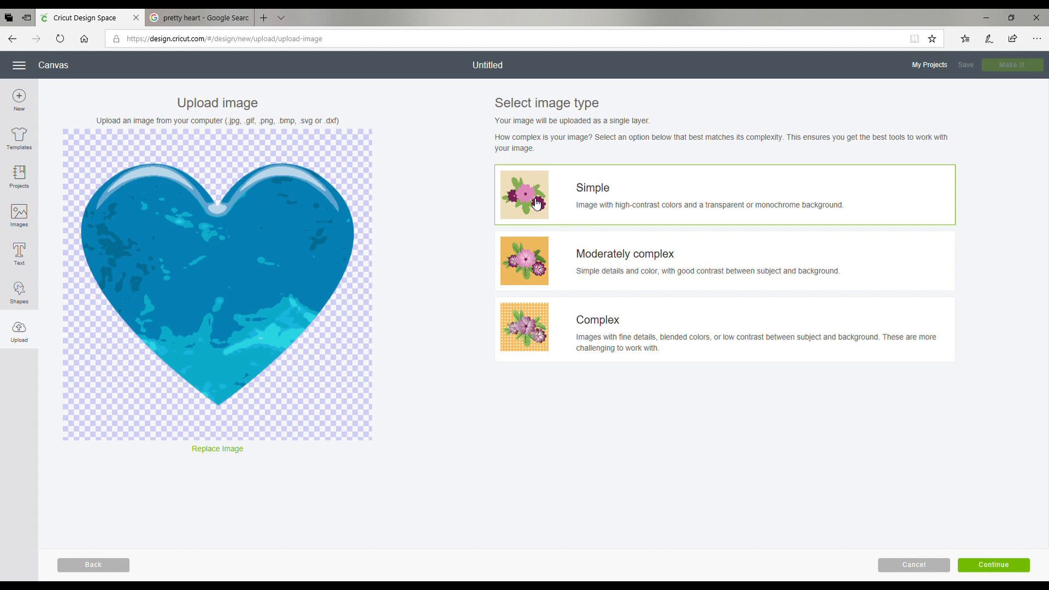
left_click(537, 277)
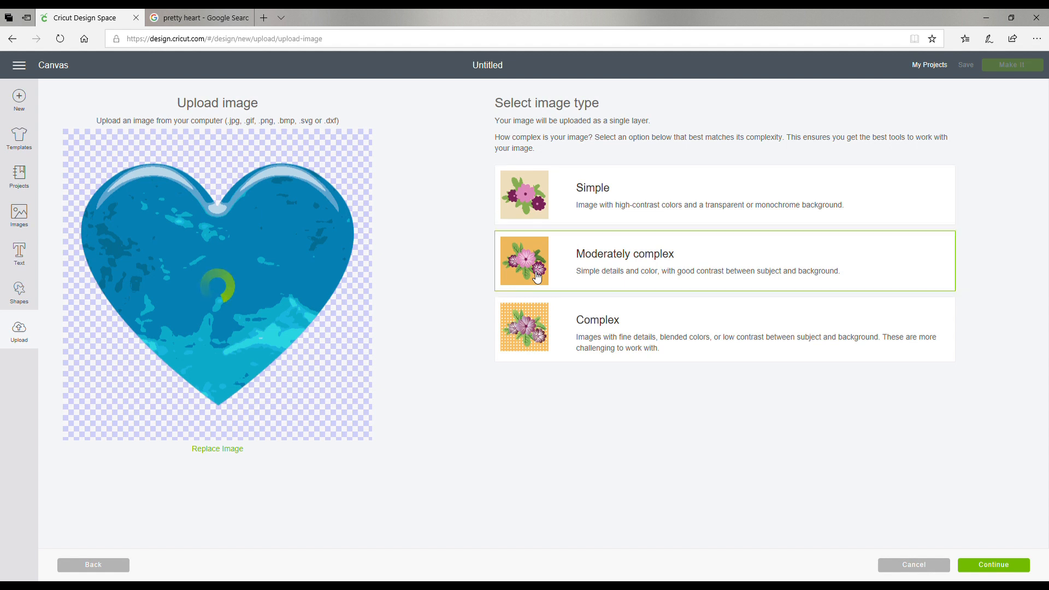
left_click(524, 323)
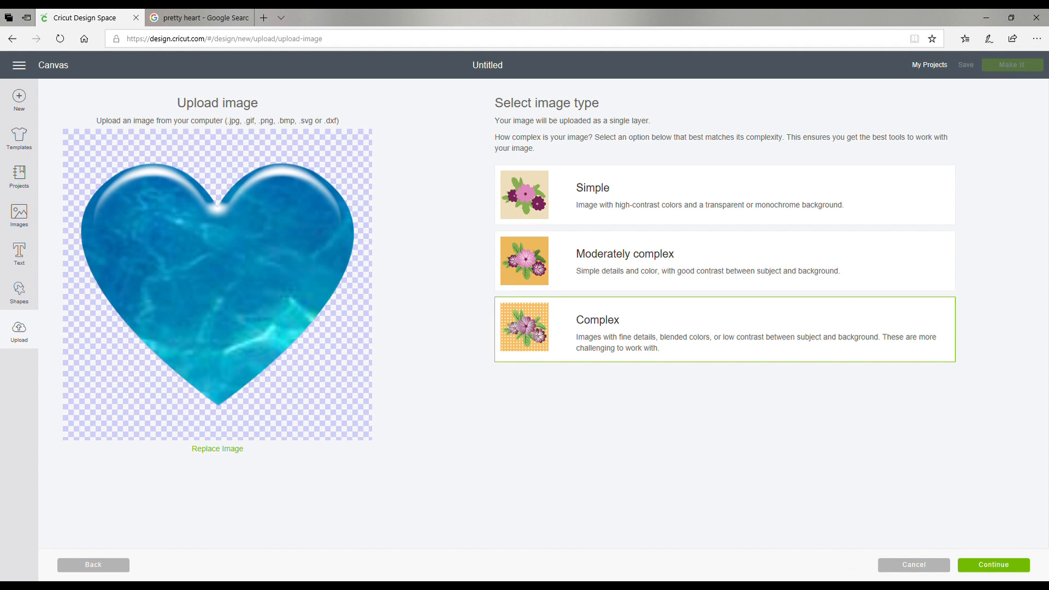
left_click(1010, 565)
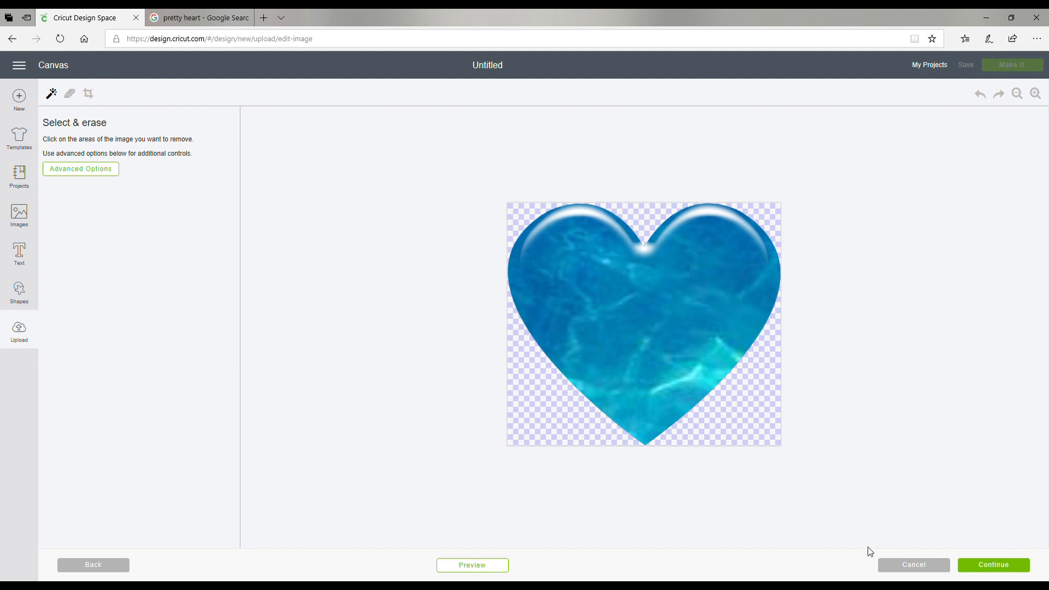
Step: Save the unedited heart as a print then cut image and insert it on the canvas
left_click(1004, 565)
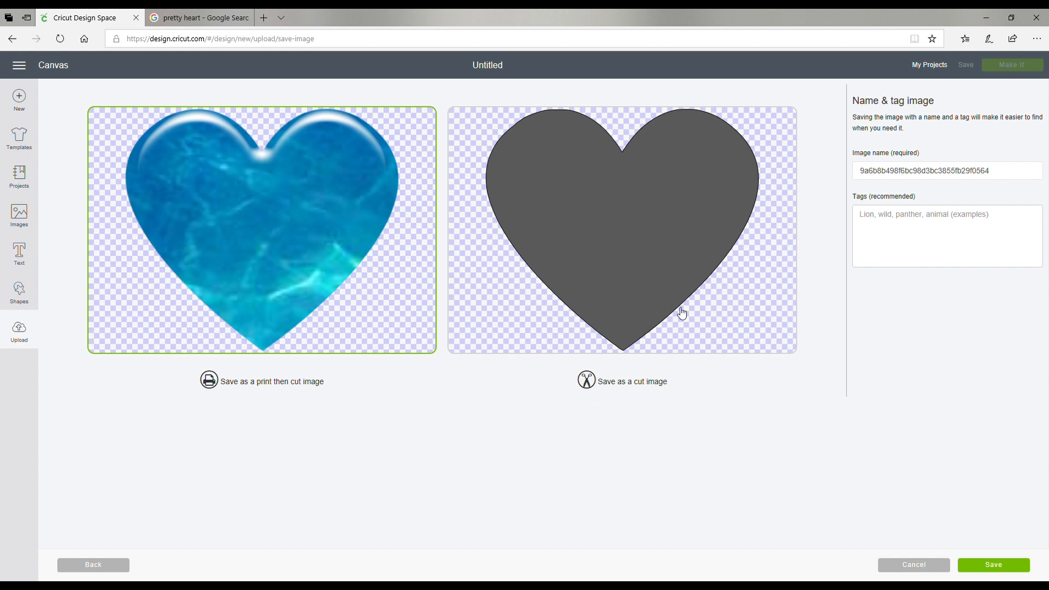
left_click(710, 319)
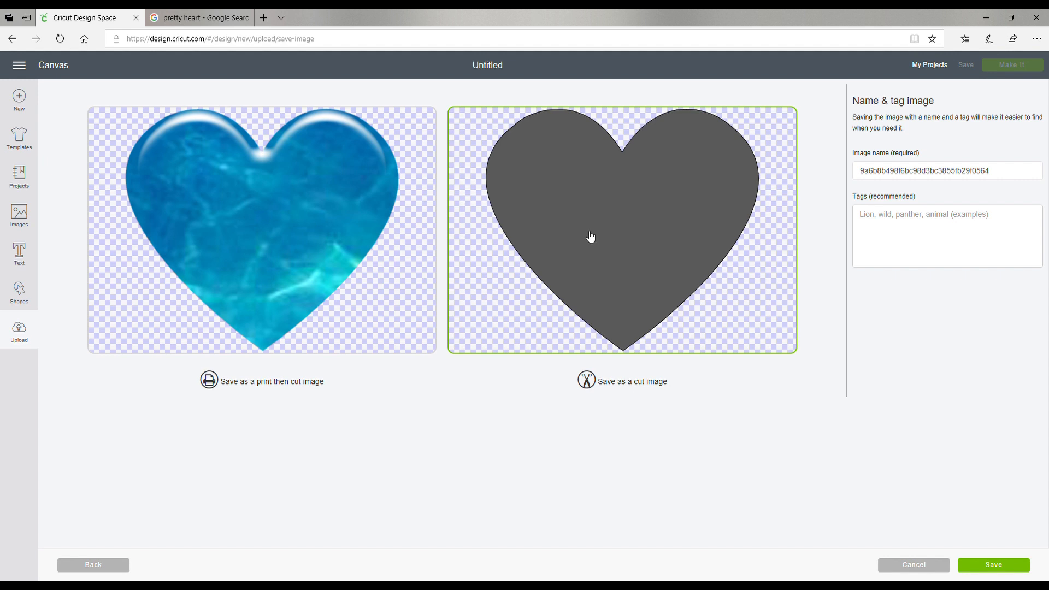
left_click(373, 322)
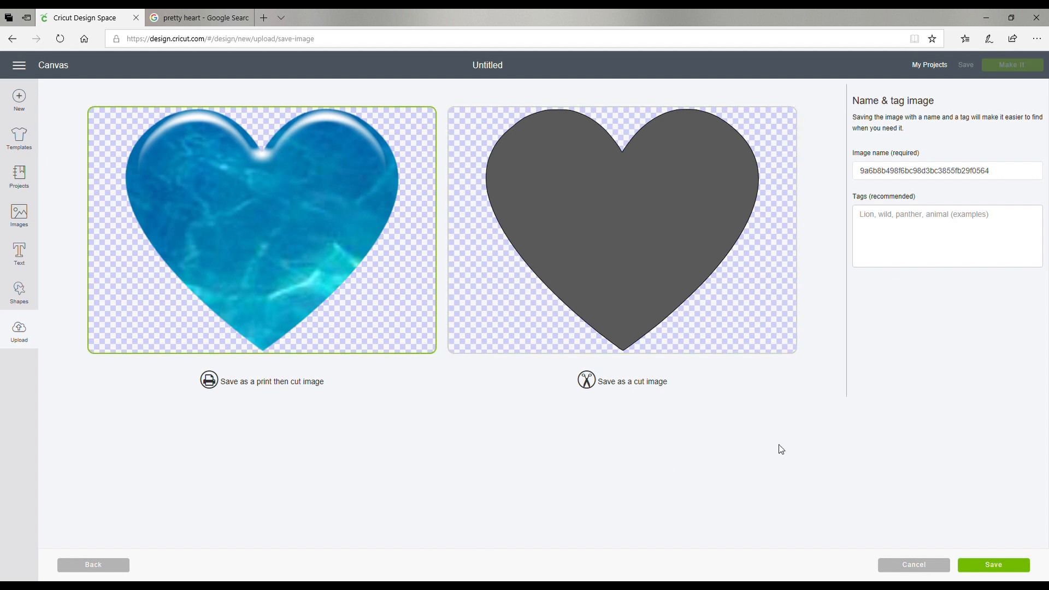
left_click(1001, 564)
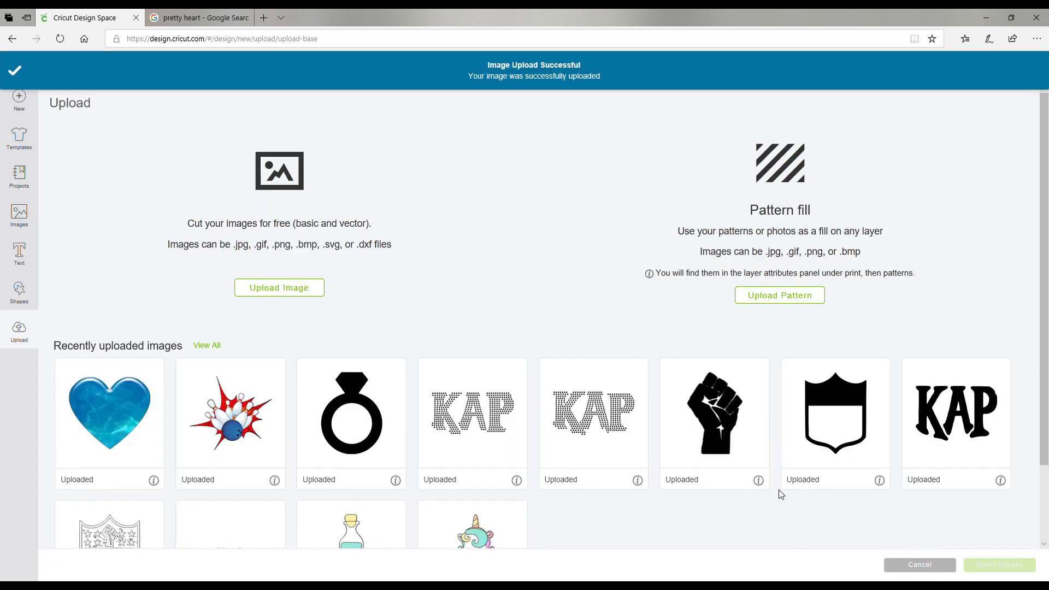
left_click(135, 403)
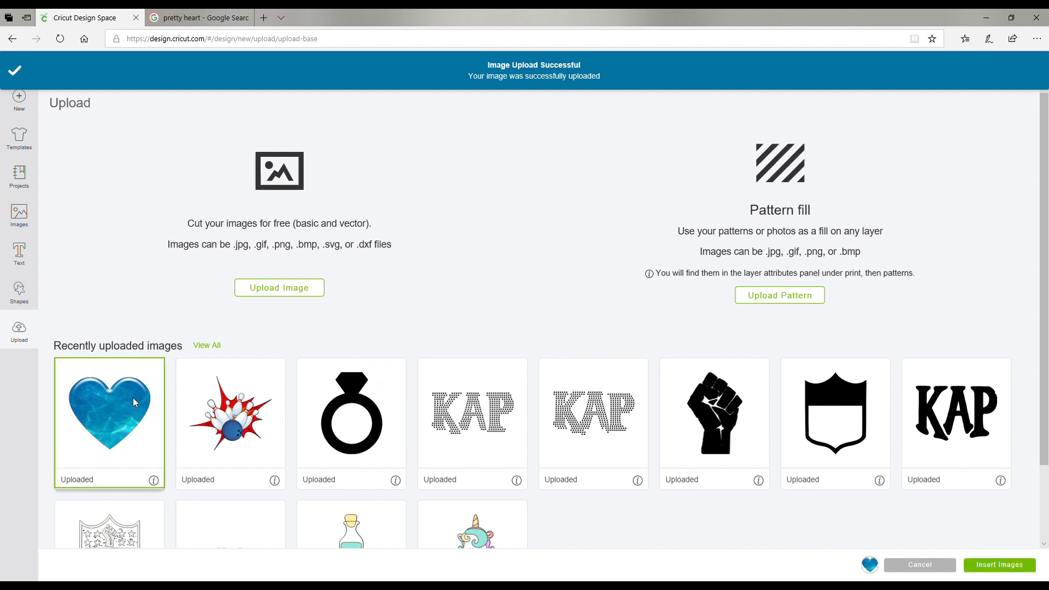
left_click(1004, 566)
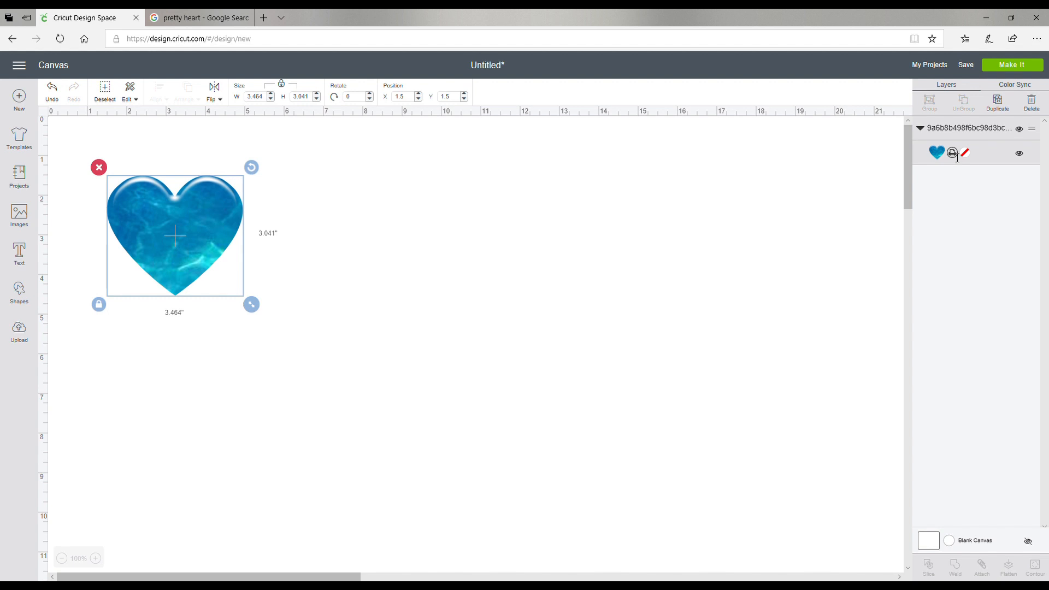
Step: Try the heart layer as a cut in purple #835EA5, and also as Write, Score and Print
left_click(955, 155)
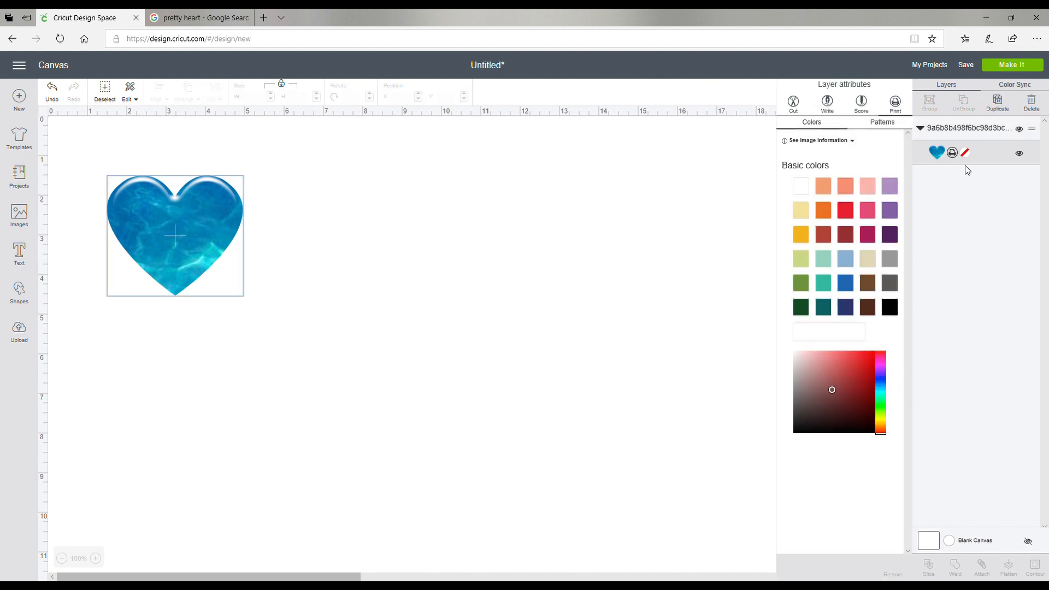
left_click(795, 103)
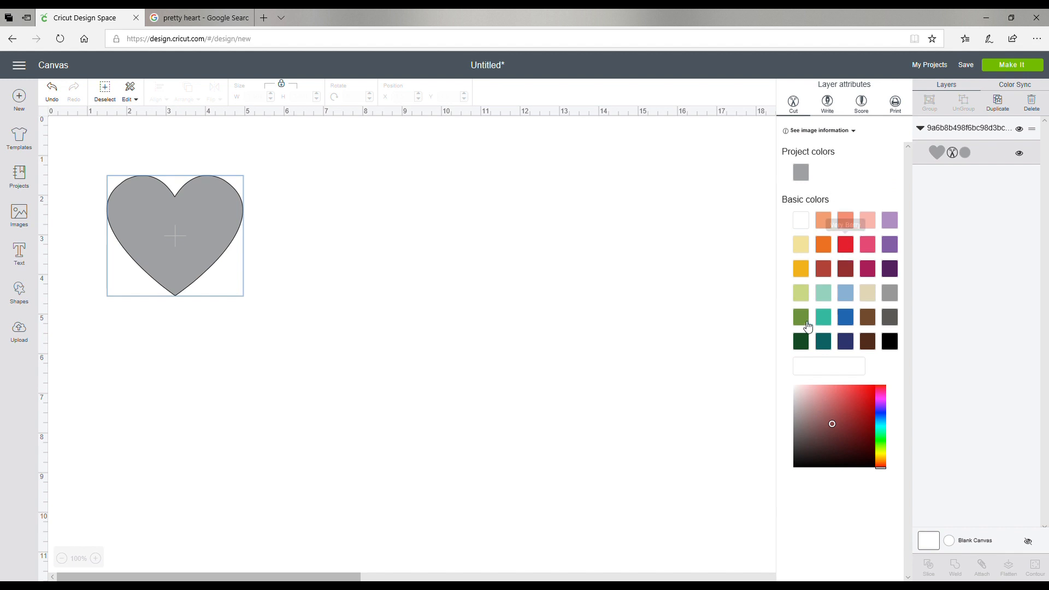
left_click(892, 246)
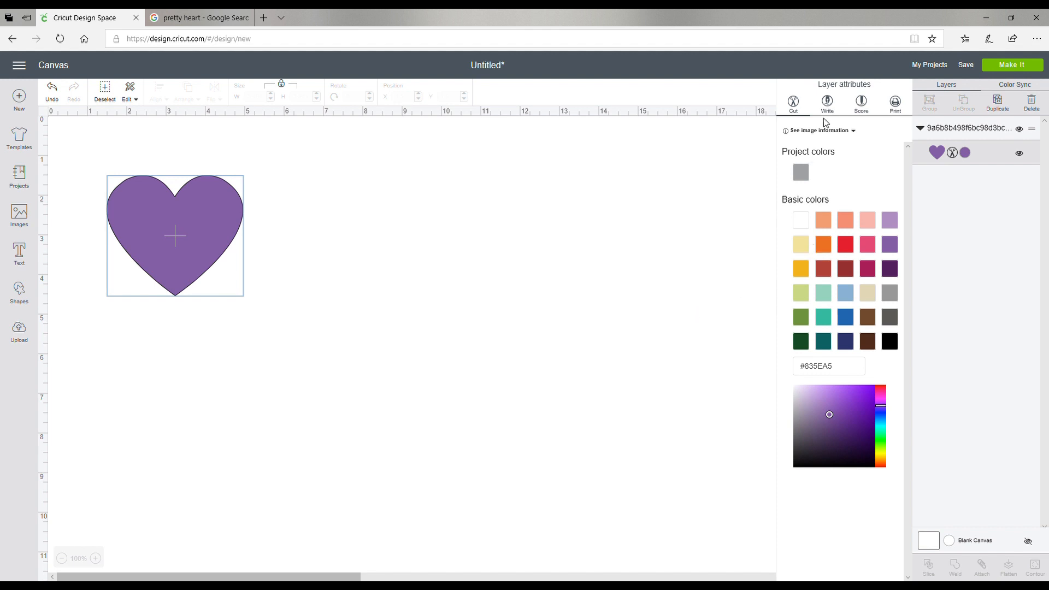
left_click(828, 104)
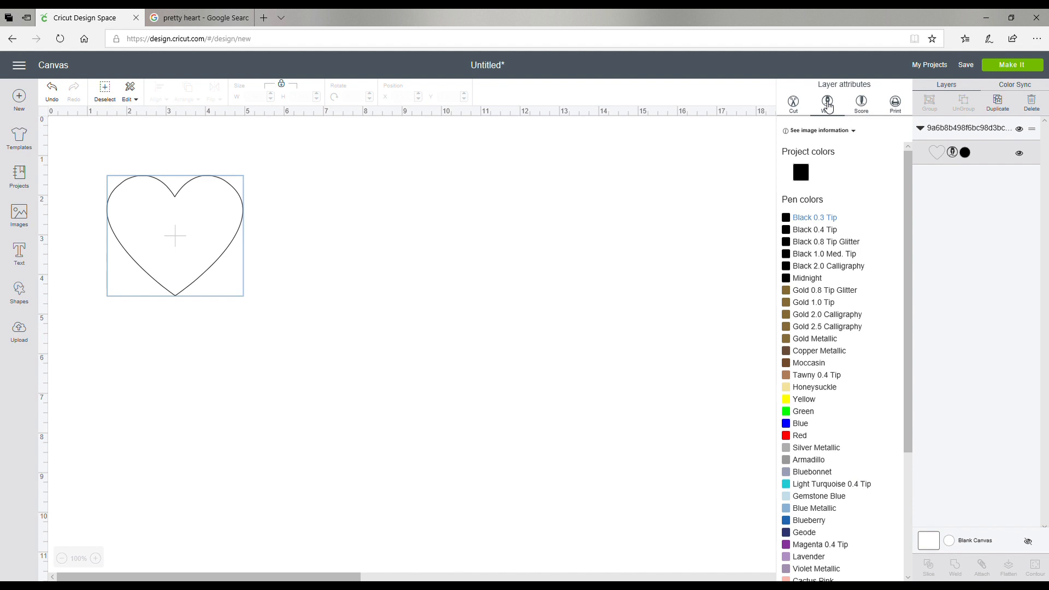
left_click(862, 106)
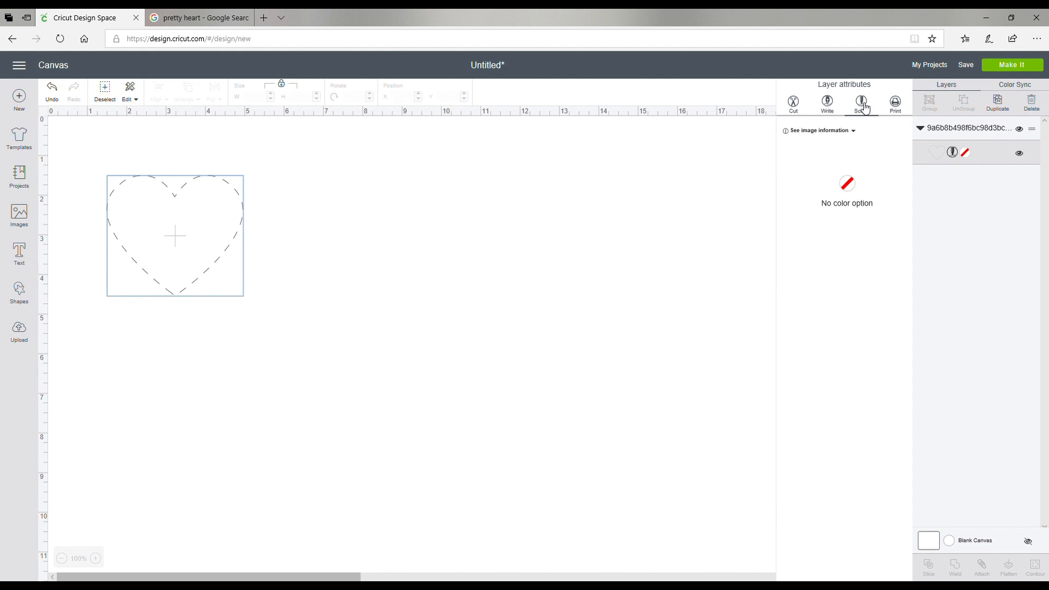
left_click(900, 106)
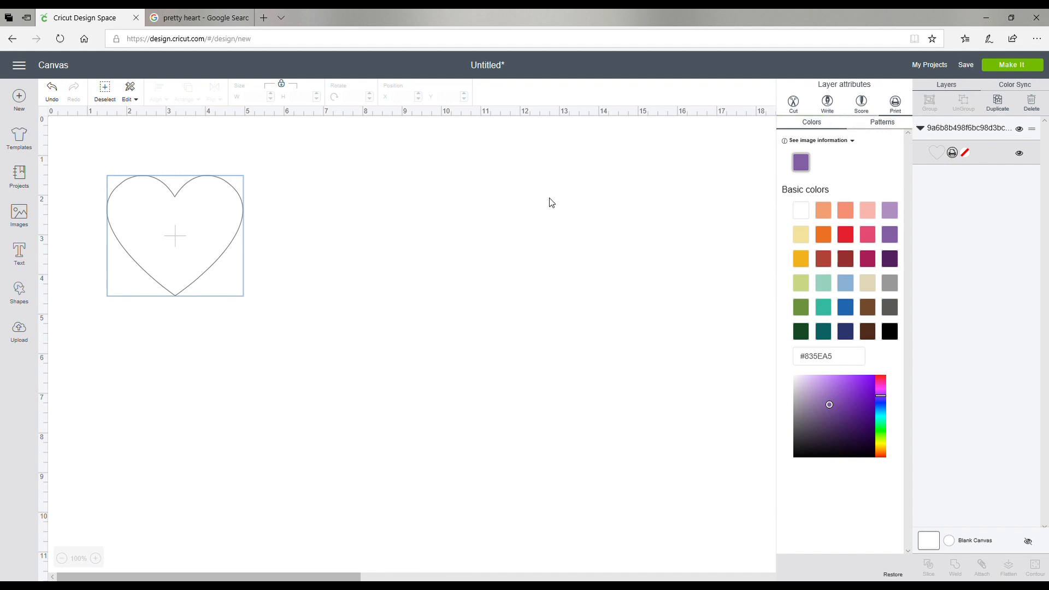
Step: Undo all the line type and color changes made to the heart layer
left_click(492, 206)
left_click(52, 92)
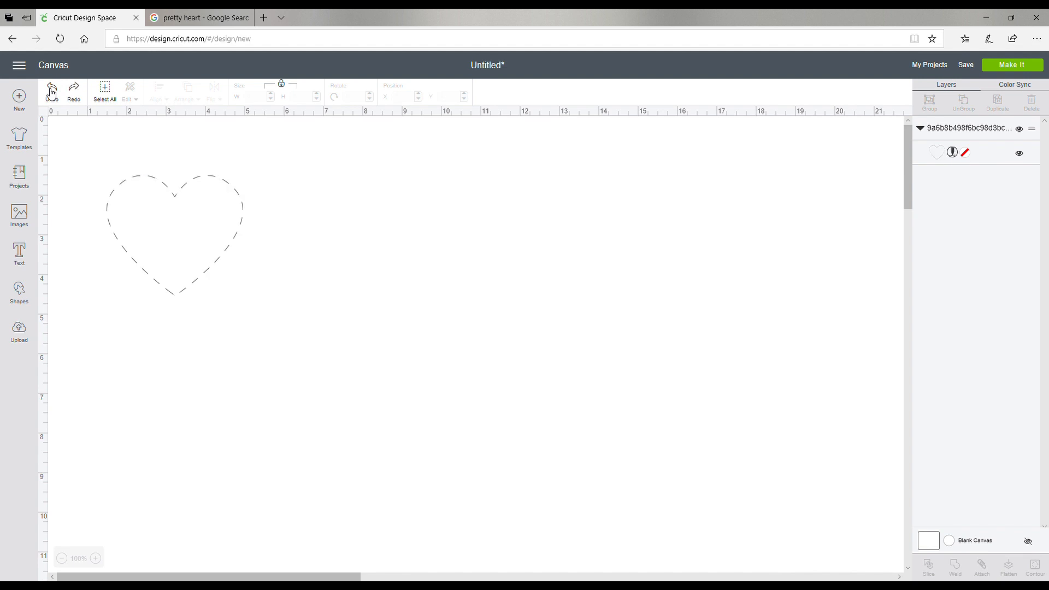
left_click(52, 93)
left_click(52, 92)
left_click(52, 93)
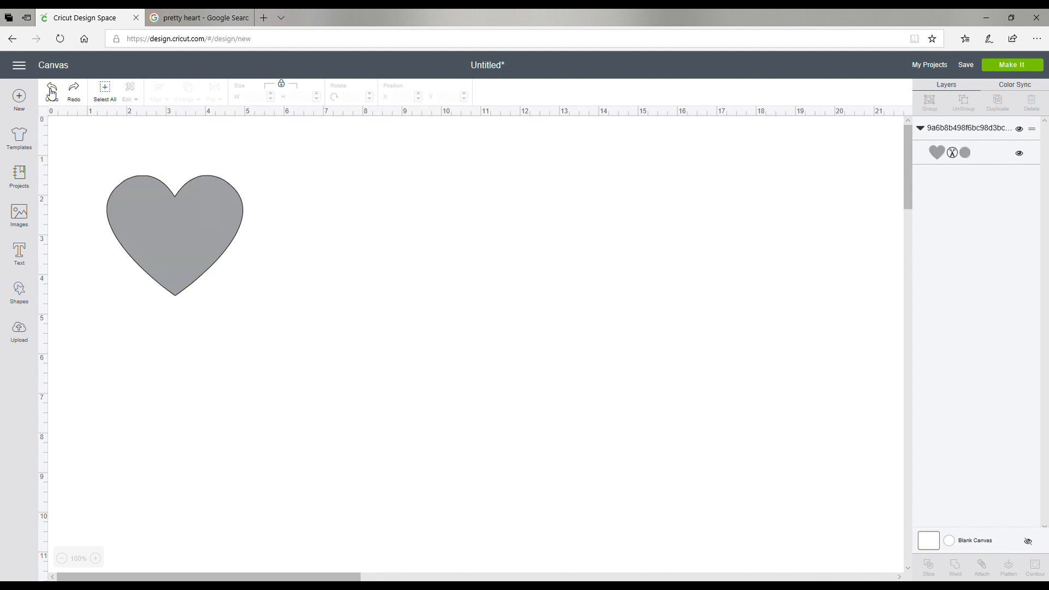
left_click(52, 93)
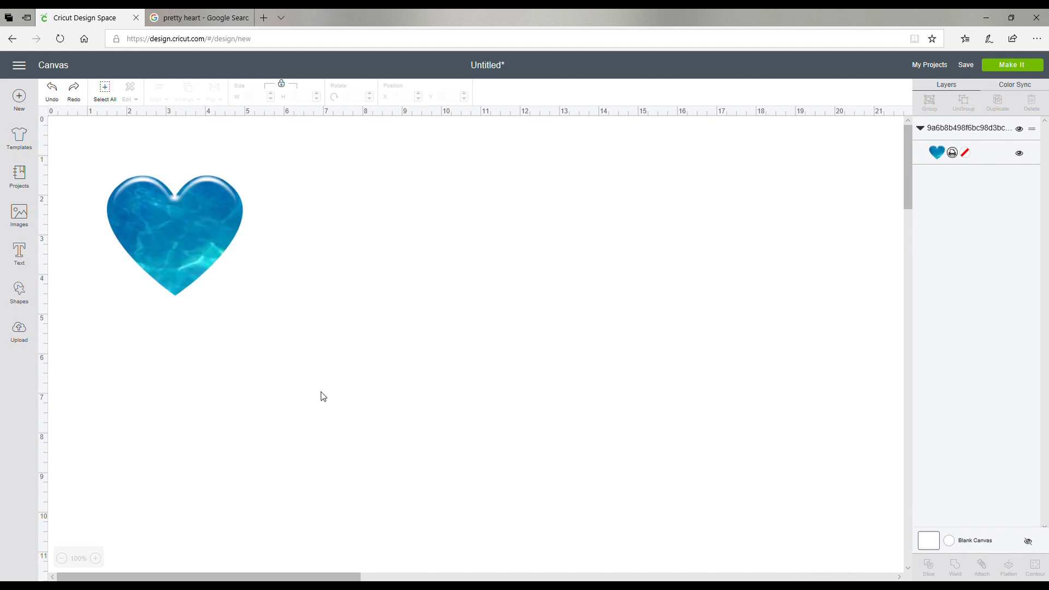
Step: Duplicate the heart and place the copy beside the original at about X 6.1, Y 1.7
right_click(204, 227)
left_click(263, 327)
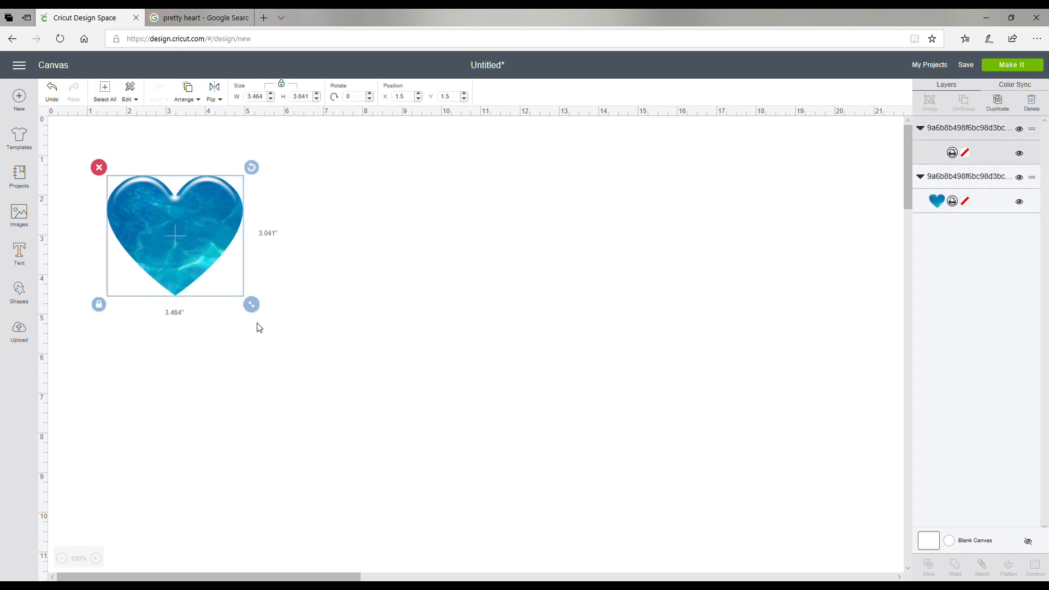
left_click_drag(220, 252, 382, 241)
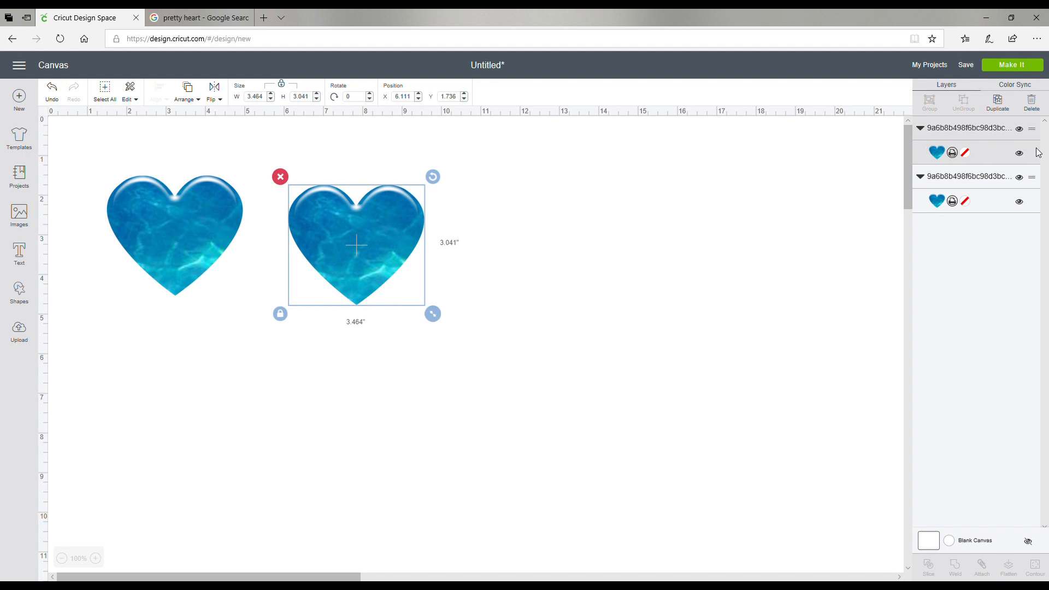
Step: Change the copied heart's layer from Print to Cut and color it light purple #B08FC2
left_click(991, 203)
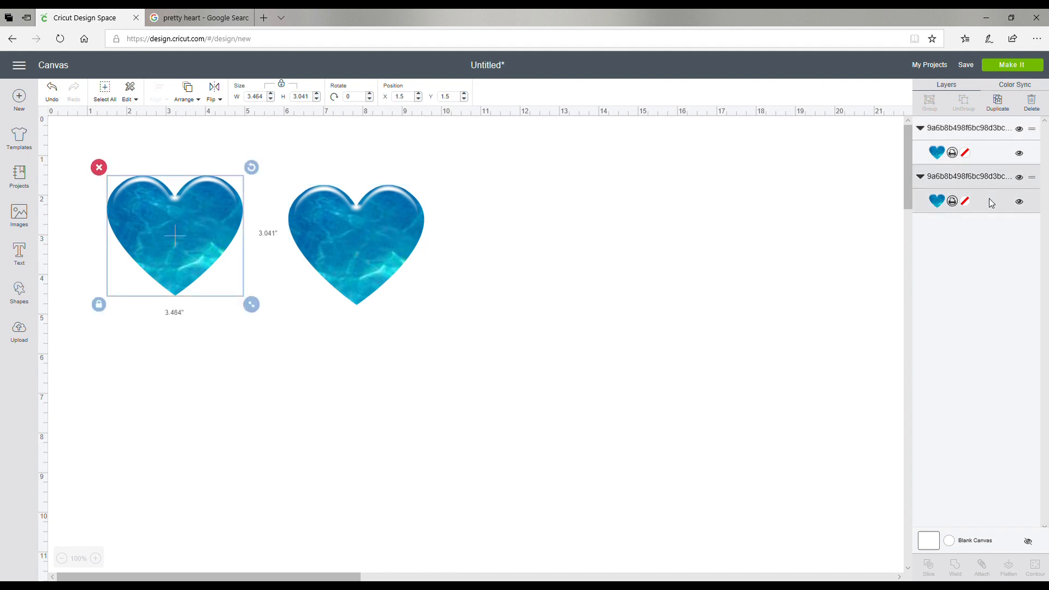
left_click(981, 151)
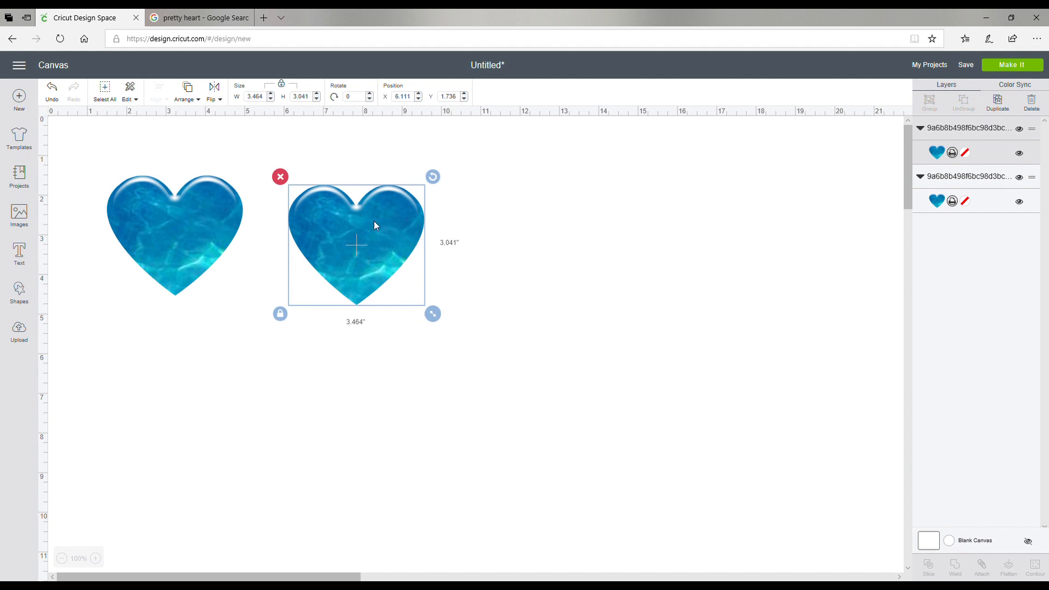
left_click(964, 154)
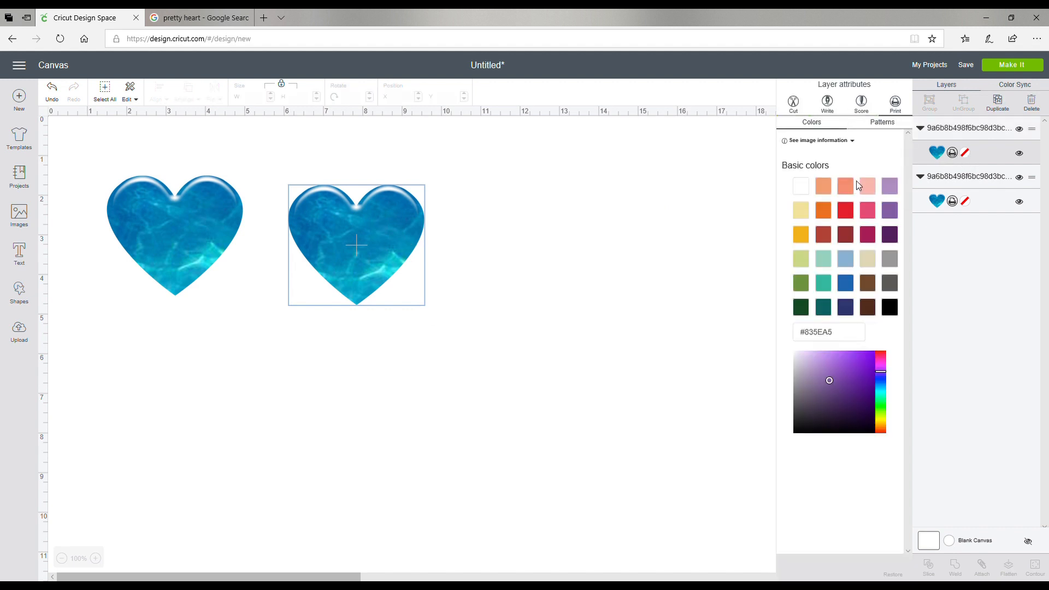
left_click(793, 102)
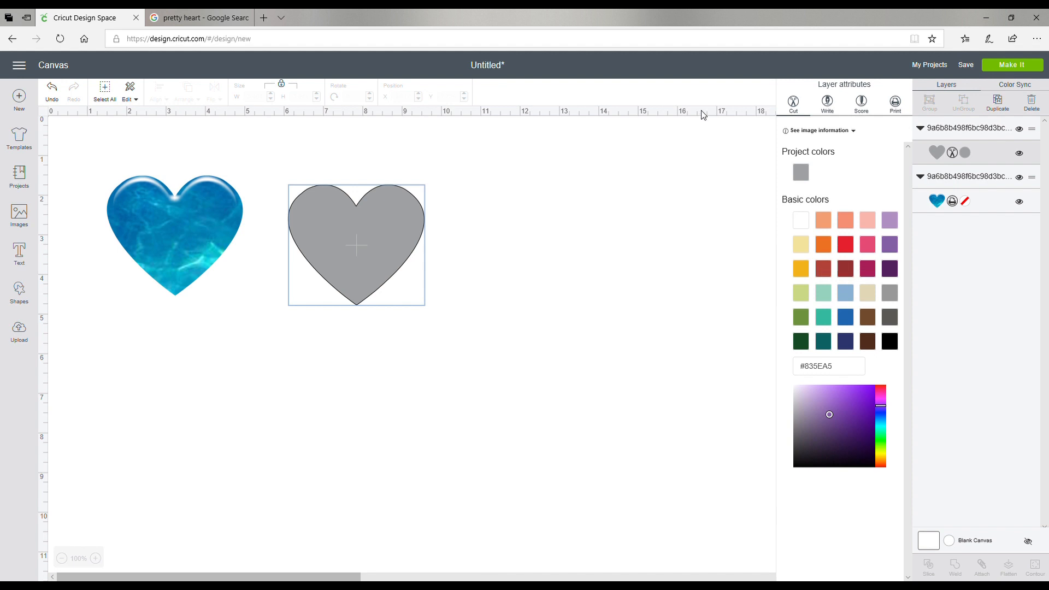
left_click(889, 221)
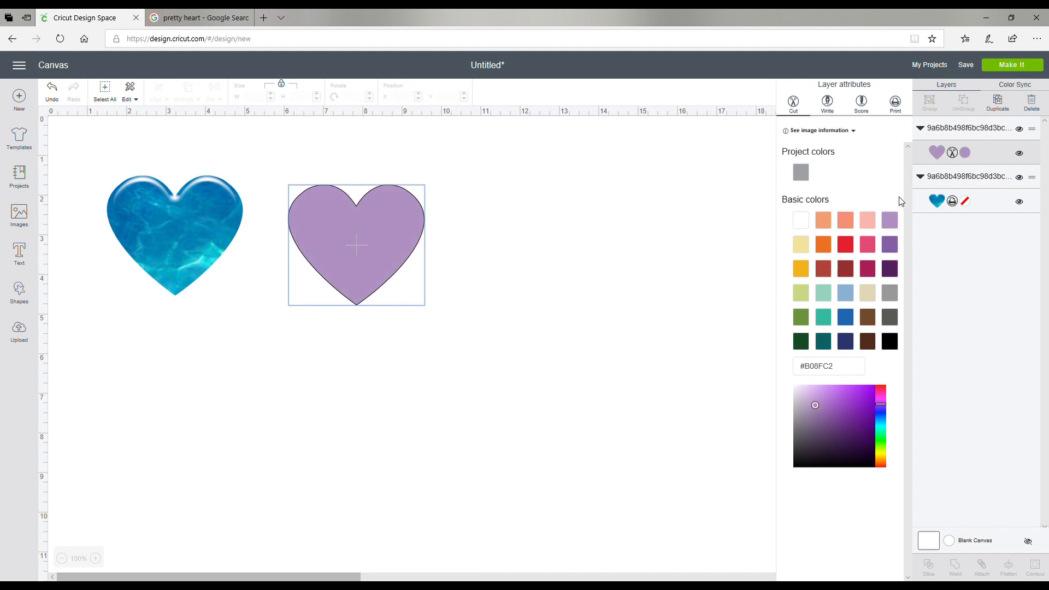
Step: Send the project to mat preparation and continue to the make stage with 1 project copy and mirroring off
left_click(1003, 64)
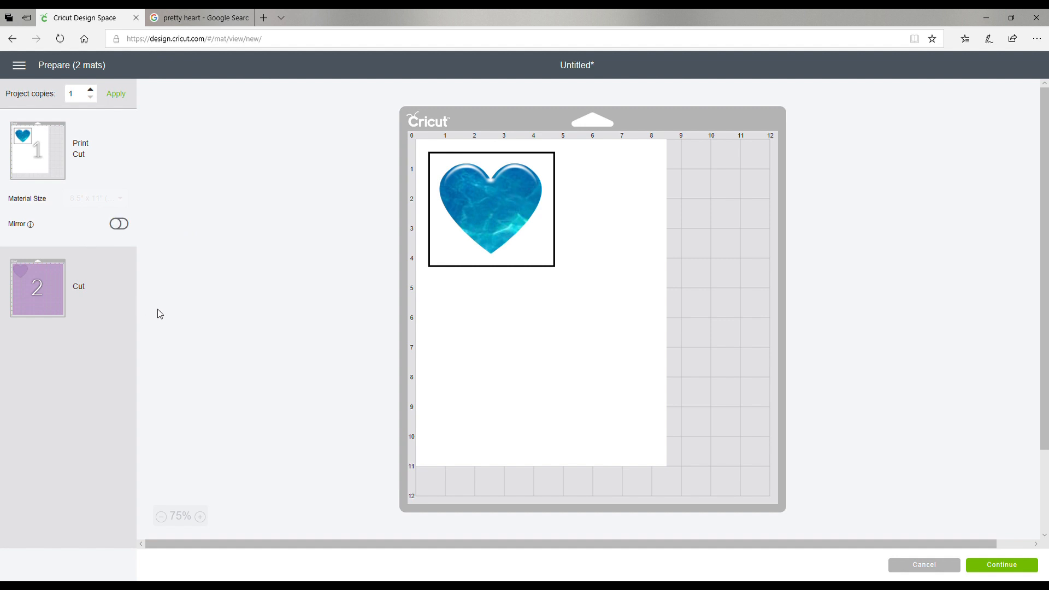
left_click(1007, 567)
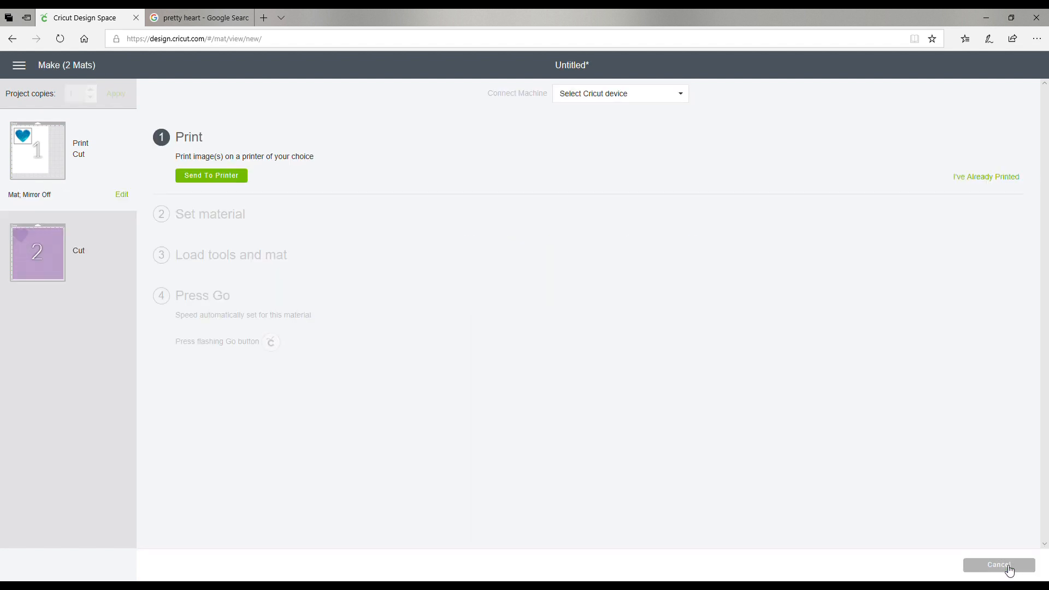